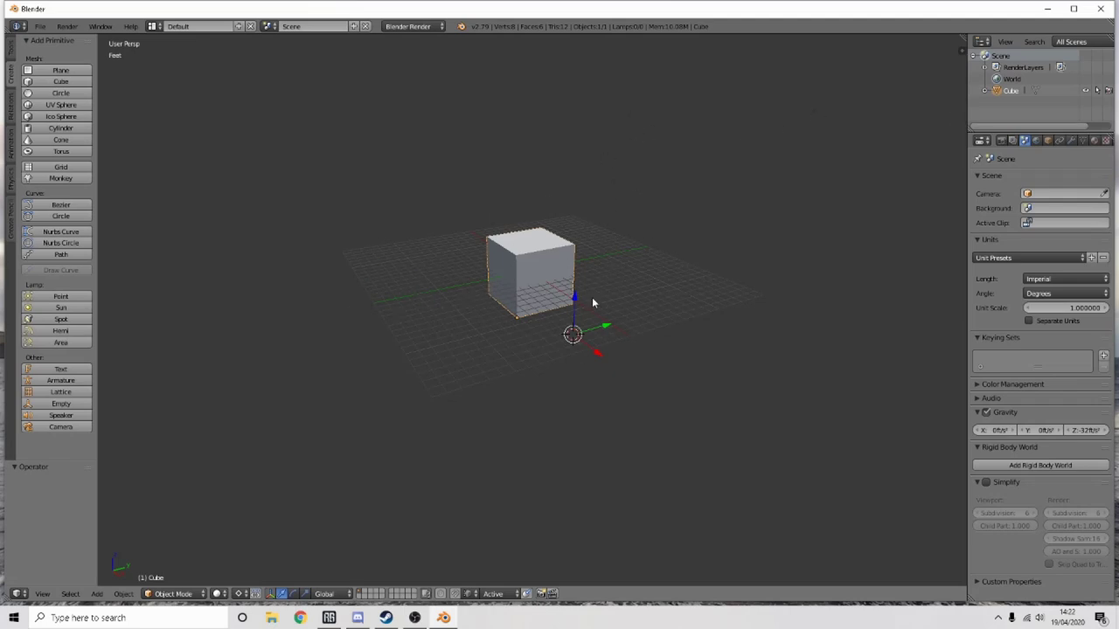
- Reselect the default cube and delete it with X, confirming Delete
key("a")
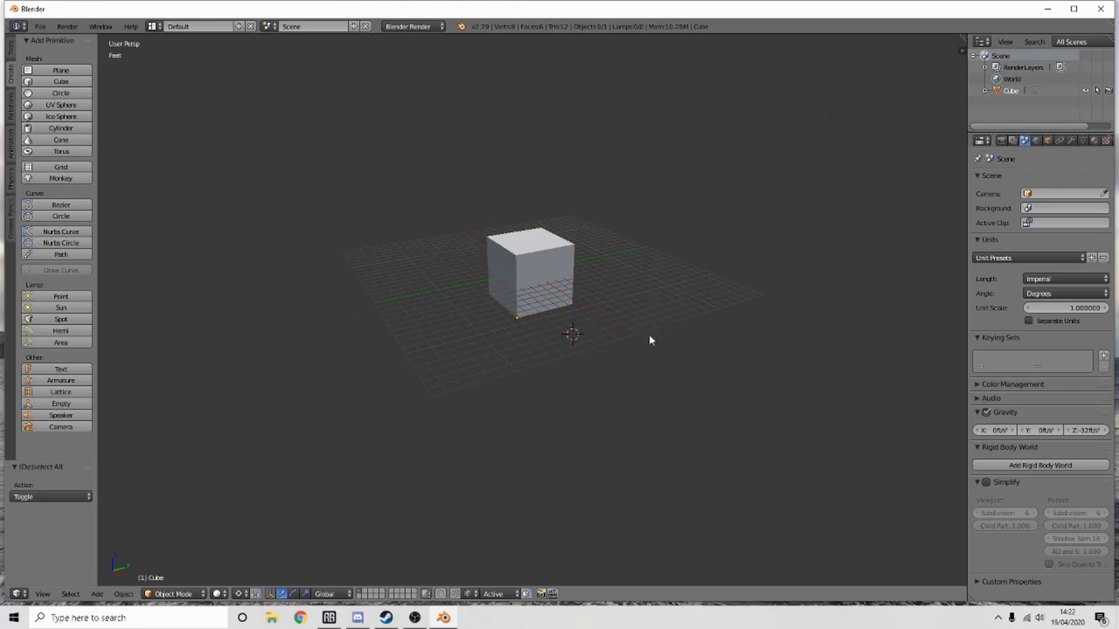
key("a")
key("x")
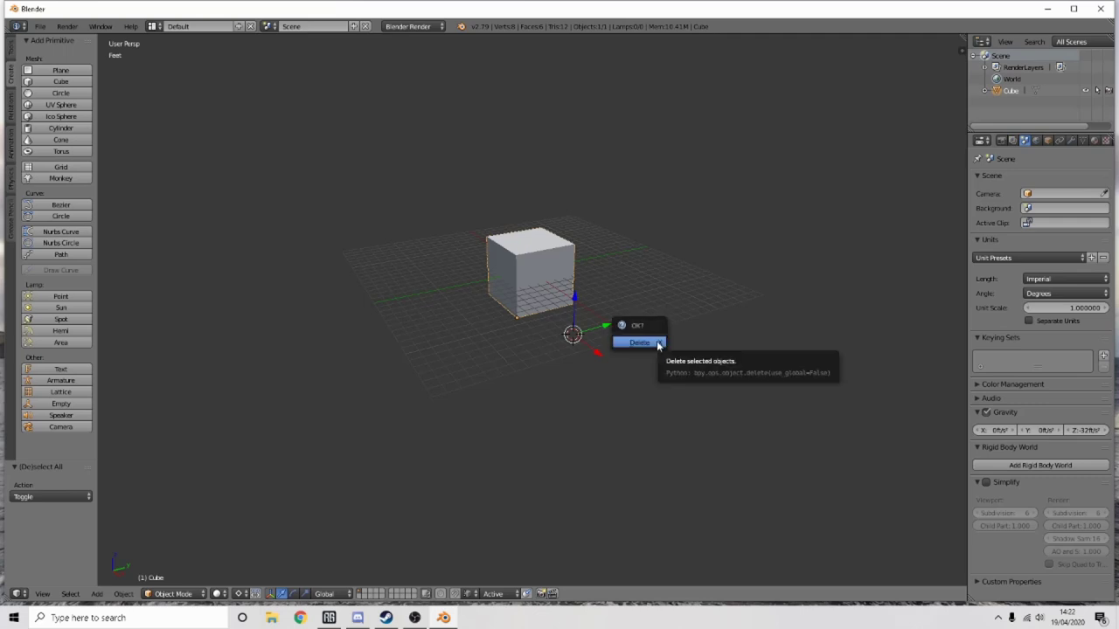
left_click(658, 343)
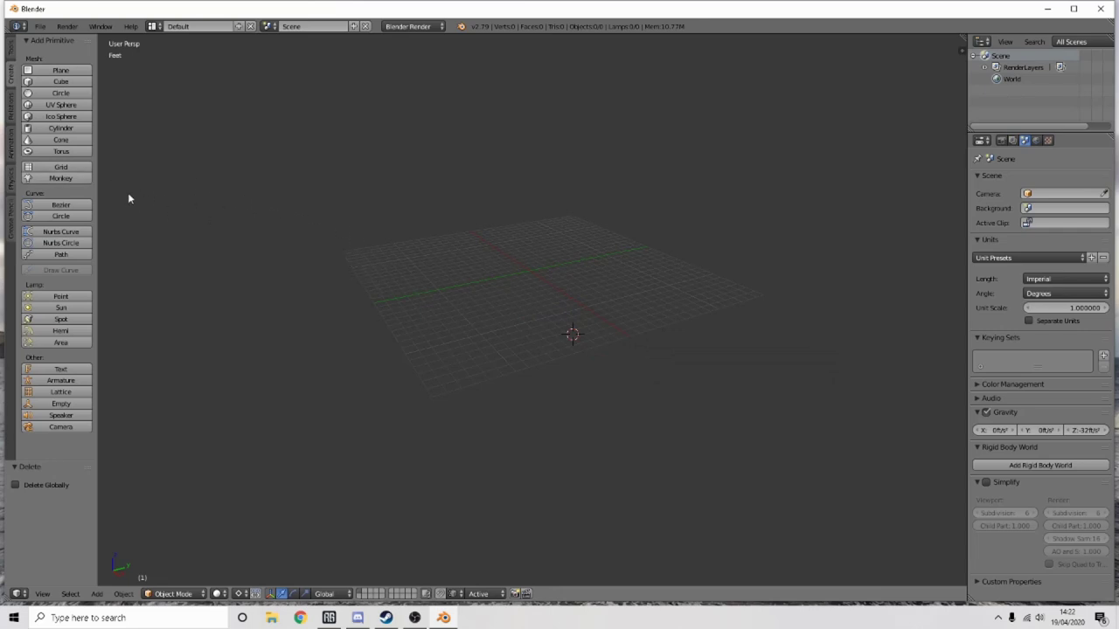
- Browse the tool shelf tabs, then add a Cube from Create > Add Primitive
left_click(14, 52)
left_click(13, 78)
scroll(13, 78, "down", 2, "ctrl")
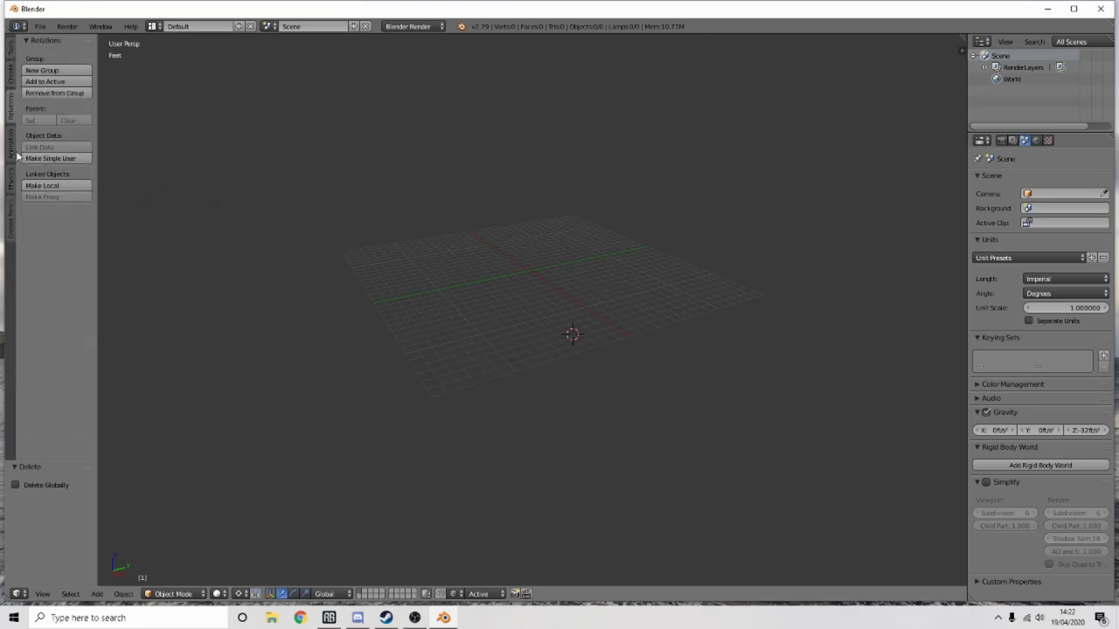
scroll(13, 79, "up", 1, "ctrl")
scroll(13, 77, "up", 1, "ctrl")
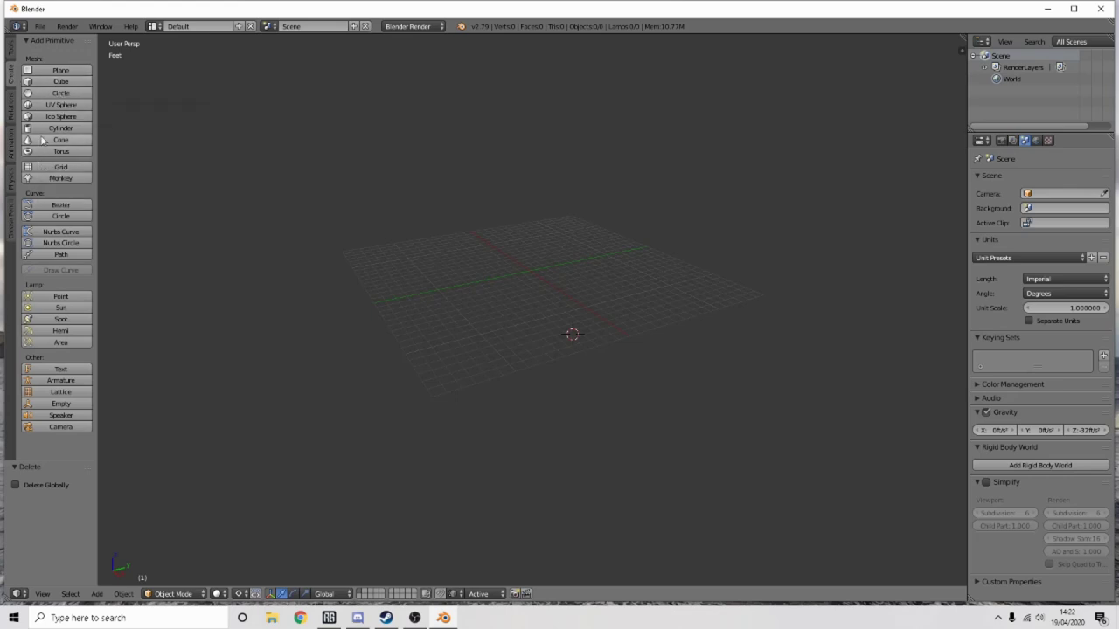
left_click(62, 81)
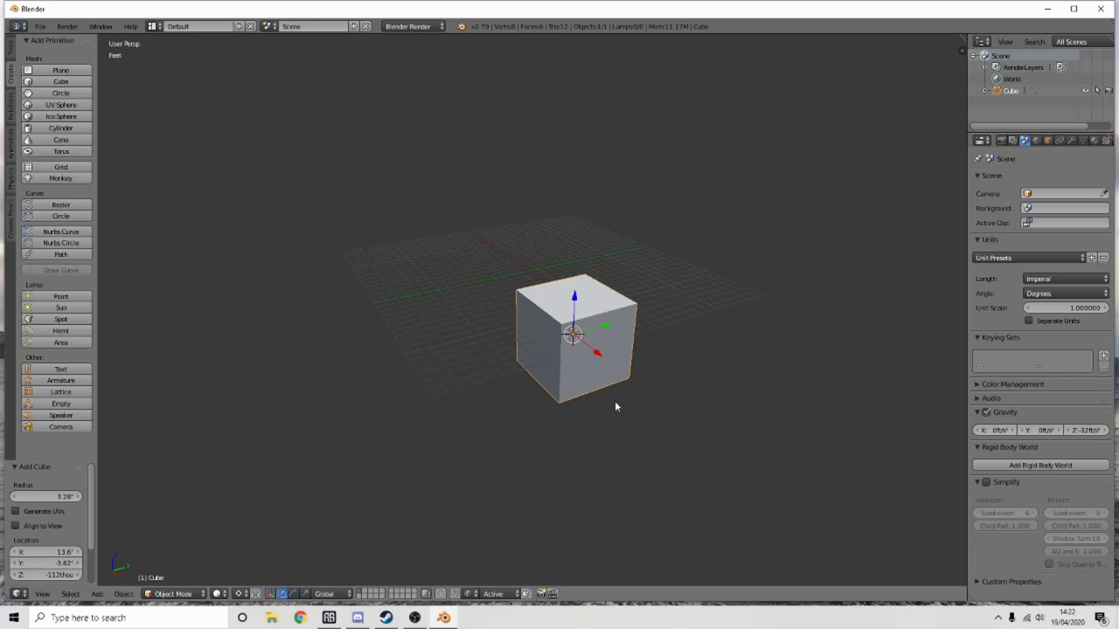
scroll(590, 420, "up", 8)
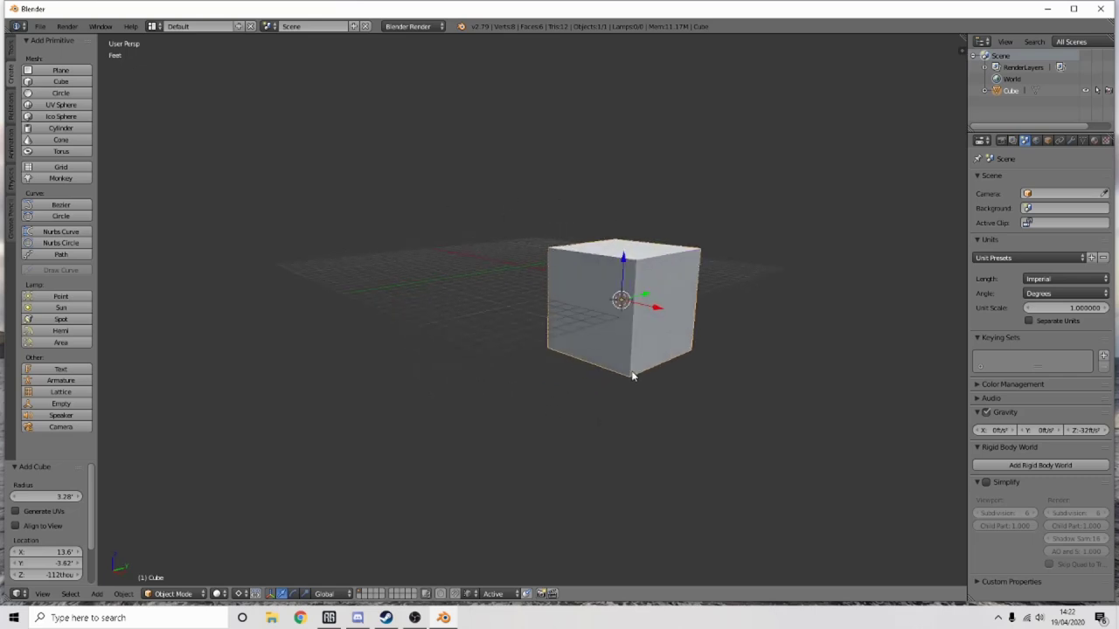
scroll(631, 370, "down", 8)
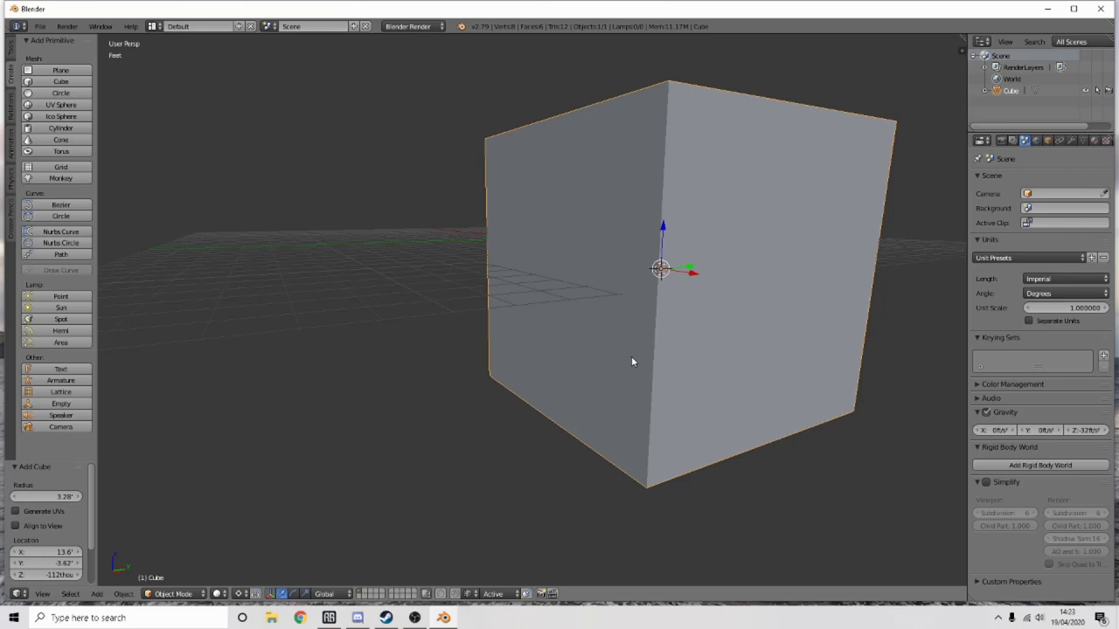
scroll(631, 356, "down", 5)
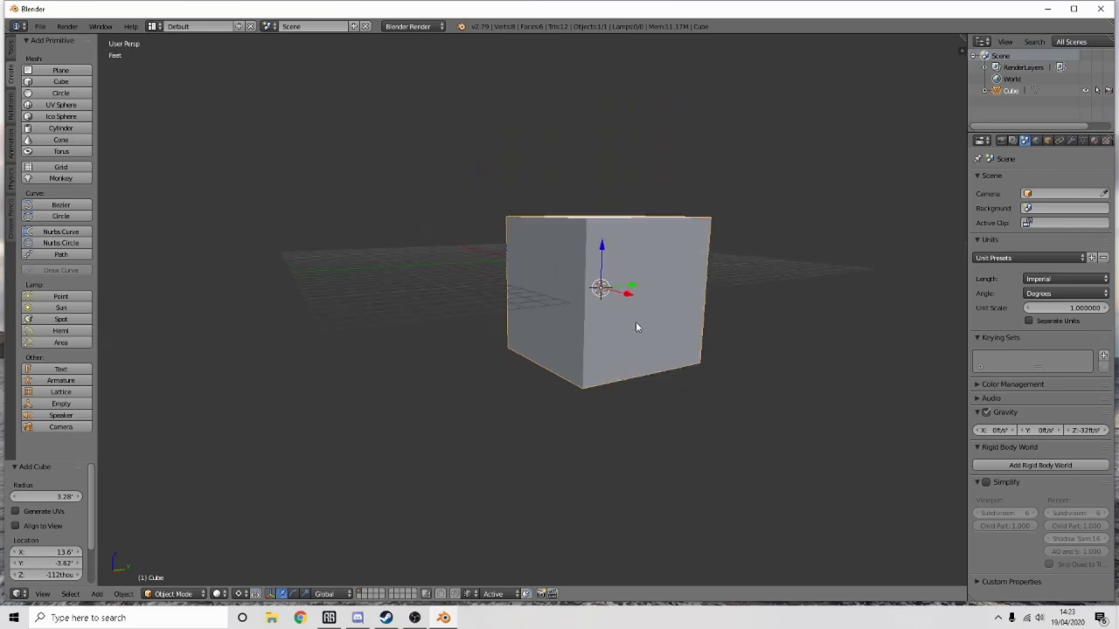
- Set Select With to Left in Input preferences and save the user settings
left_click(40, 26)
mouse_move(78, 232)
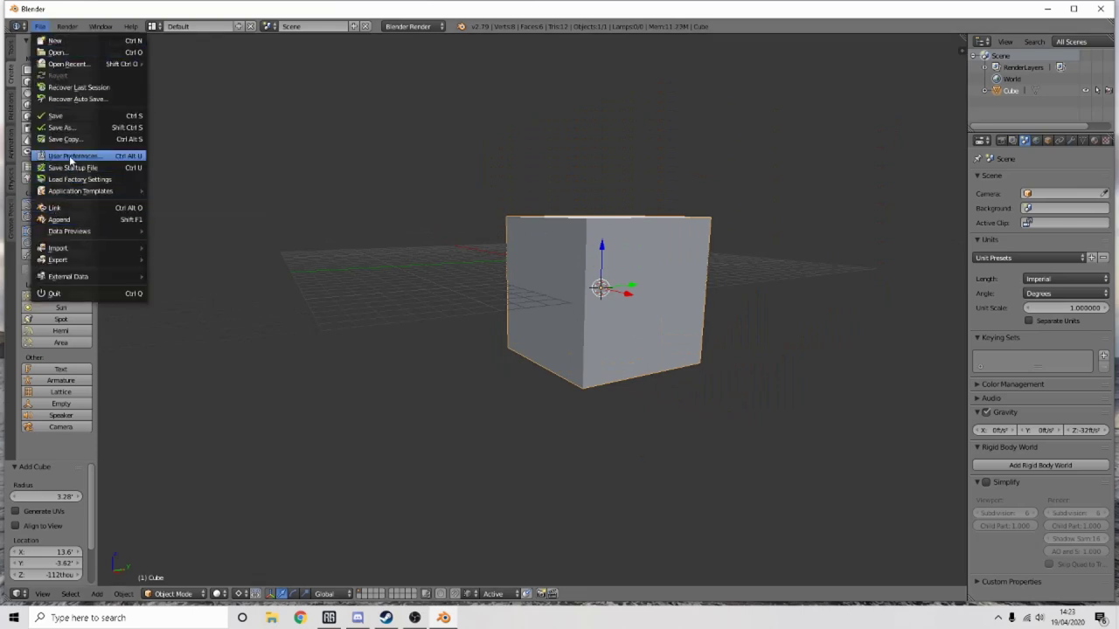
left_click(70, 155)
left_click(84, 175)
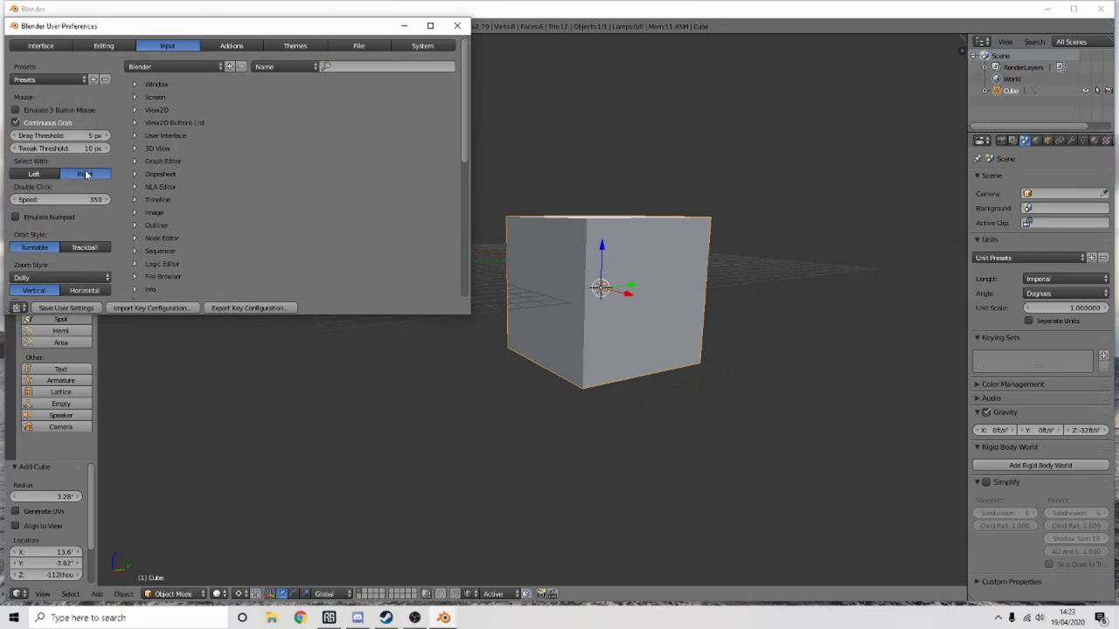
left_click(35, 176)
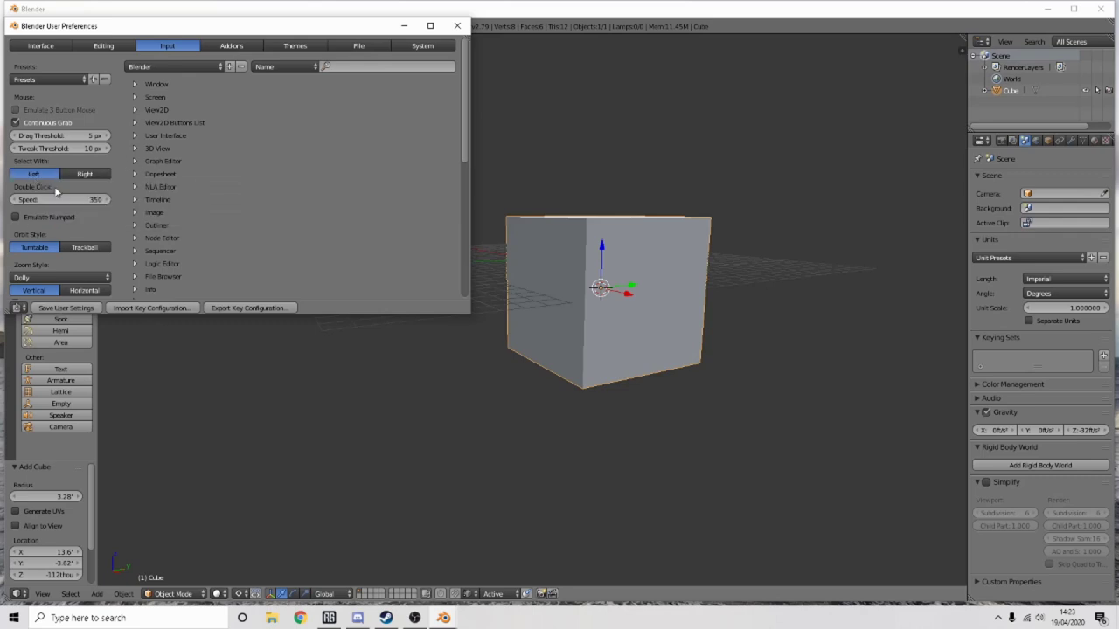
left_click(62, 309)
left_click(457, 26)
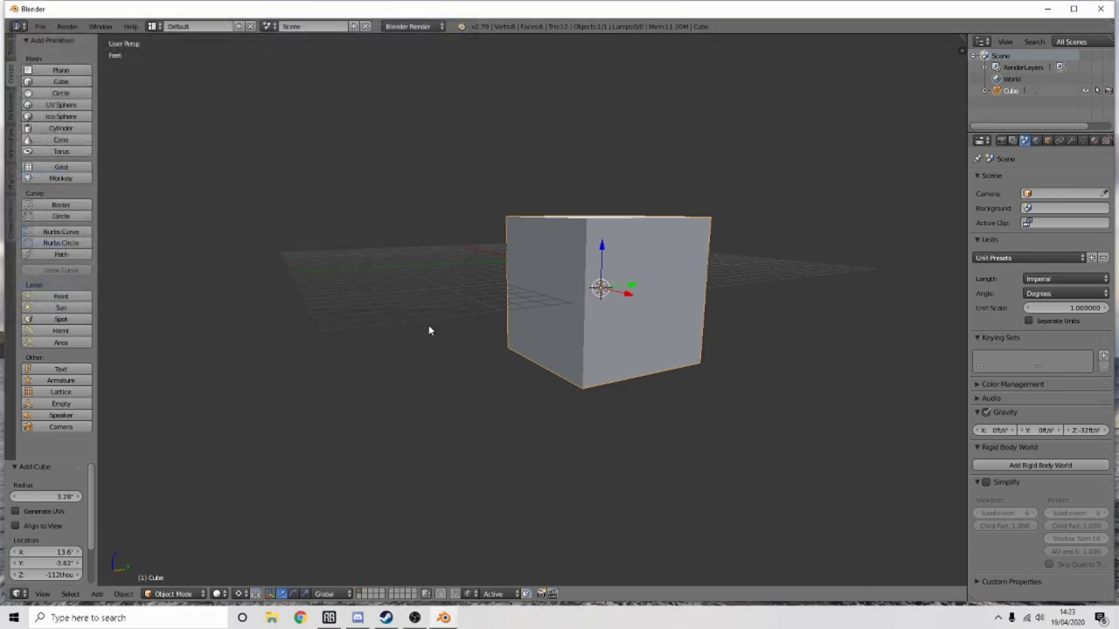
- Put the 3D cursor on the cube's bottom corner and show the N-panel transform properties
left_click(583, 389)
key("n")
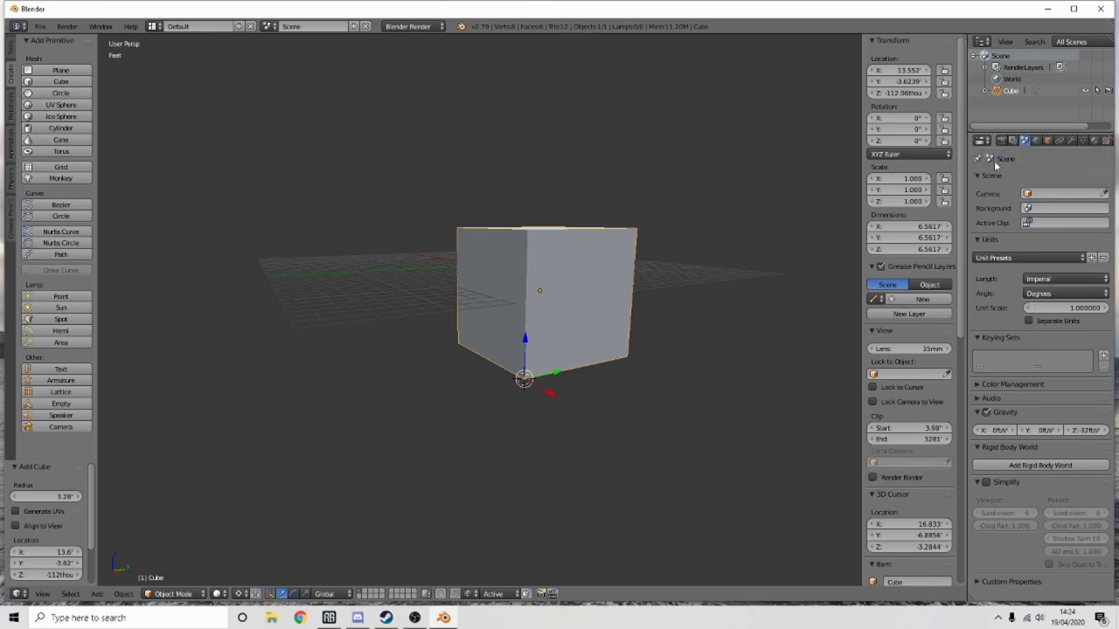
- Set scene length units to Metric so the cube reads 2 m, and open Object > Transform
left_click(1058, 280)
left_click(1056, 256)
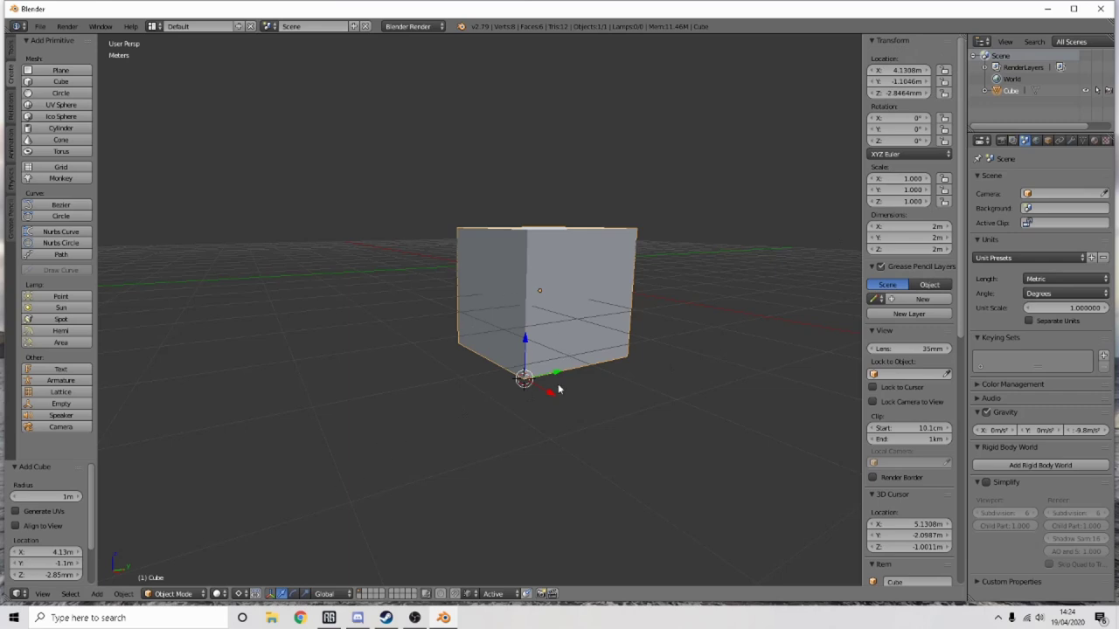
left_click(123, 594)
mouse_move(147, 542)
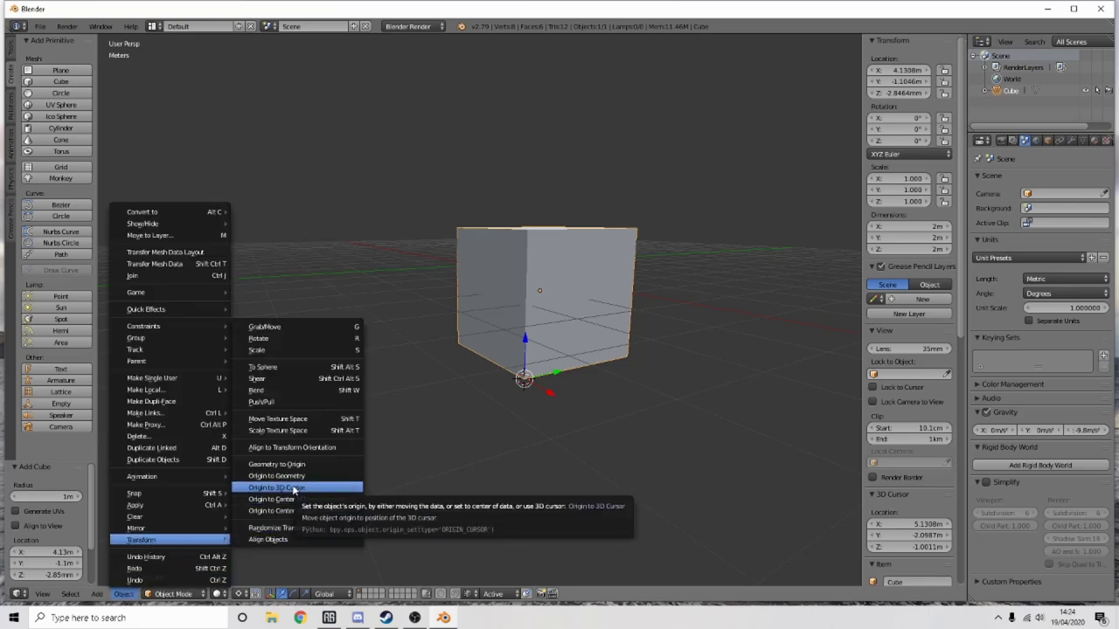
- Set the cube's origin to the 3D cursor and its Z location to 0 m
left_click(292, 488)
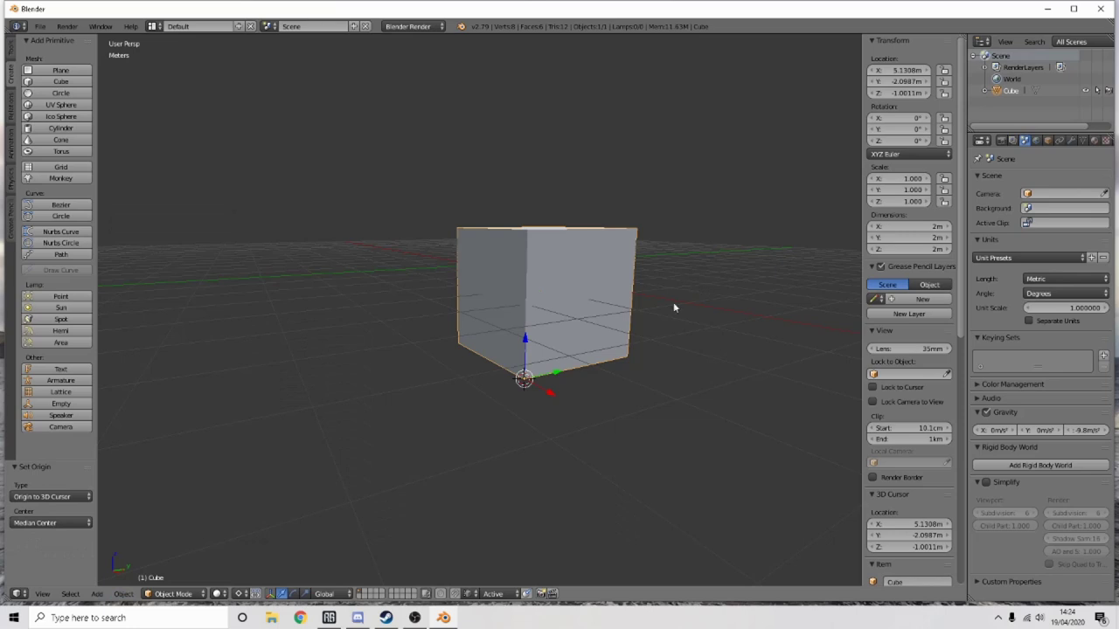
left_click(908, 93)
type("0")
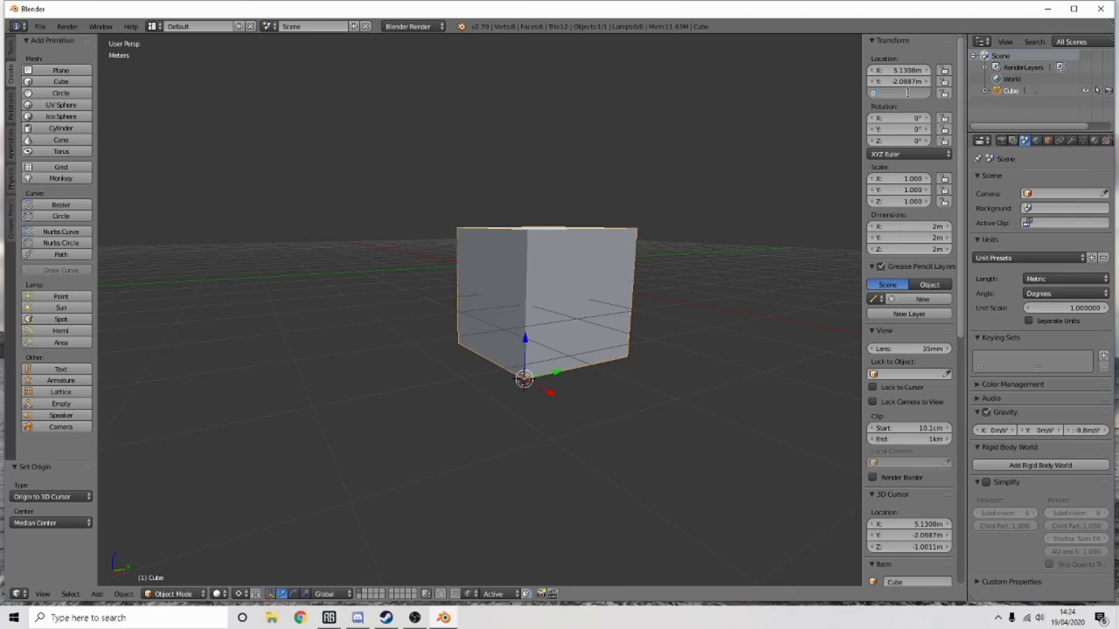
key("Return")
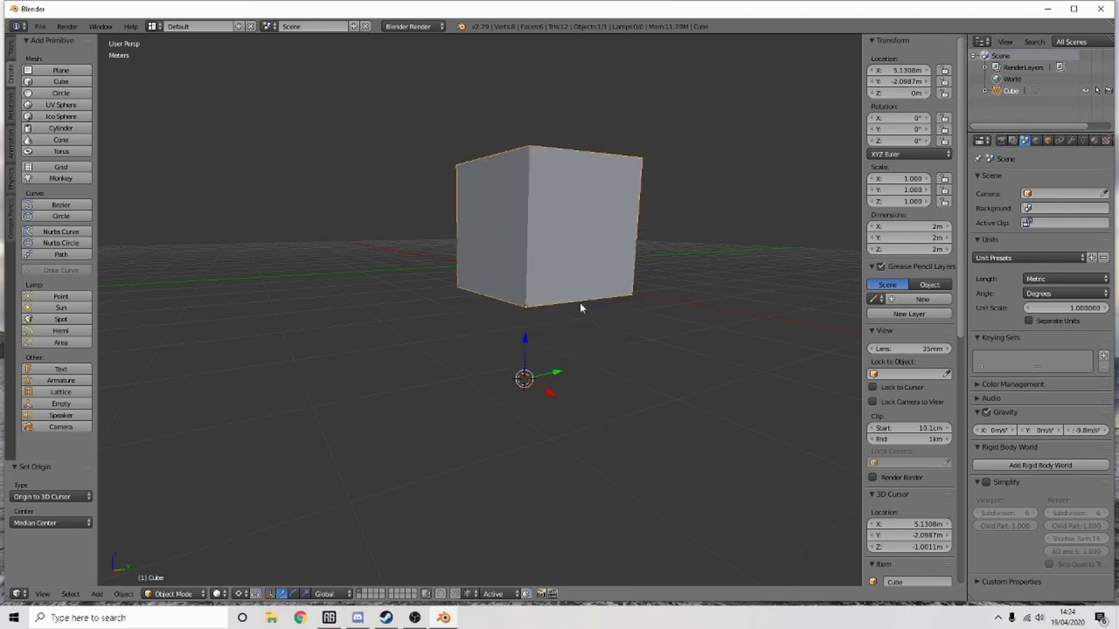
- Orbit and zoom the view in on the cube's bottom corner
middle_click_drag(589, 330, 591, 342)
scroll(586, 321, "up", 3)
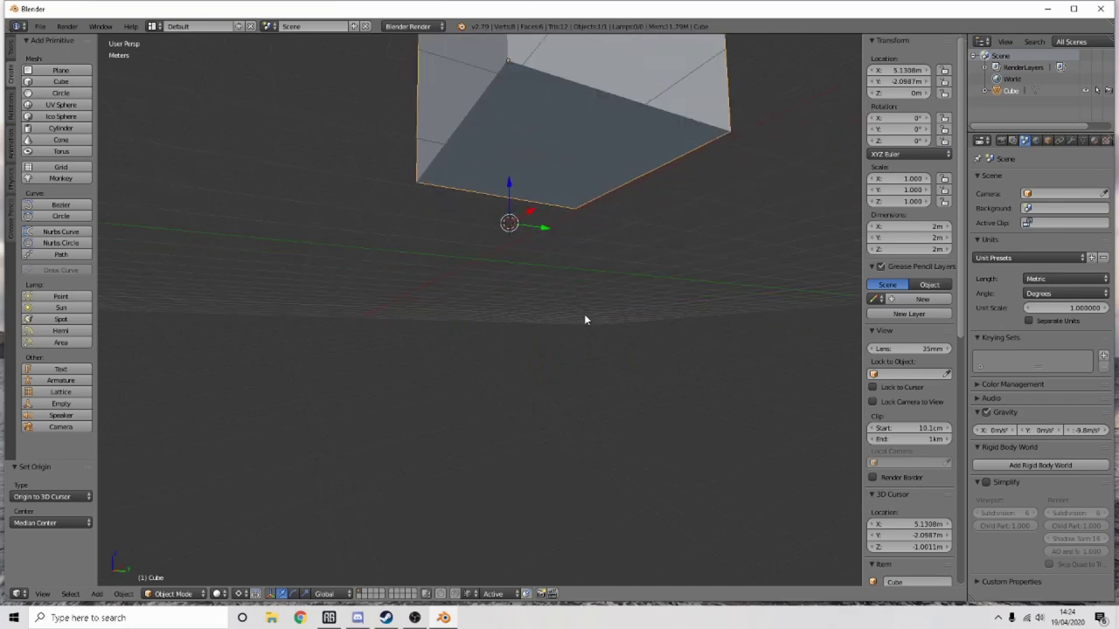
middle_click_drag(588, 279, 586, 392)
middle_click_drag(487, 419, 597, 397)
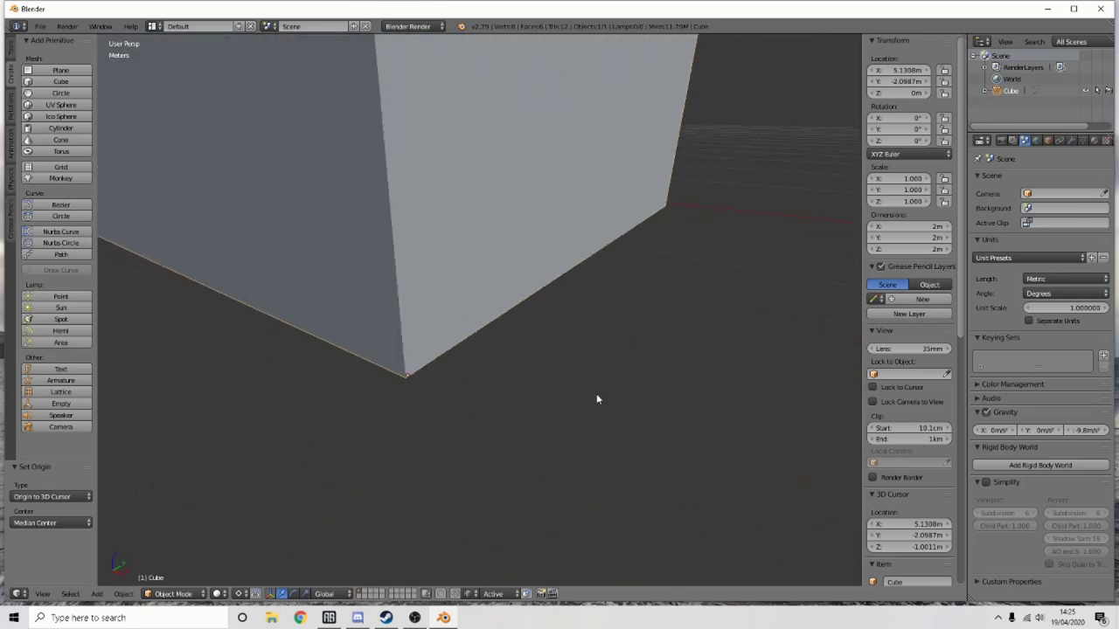
- Place the 3D cursor at the bottom corner, move the origin there, and enter Z location 0
left_click(441, 361)
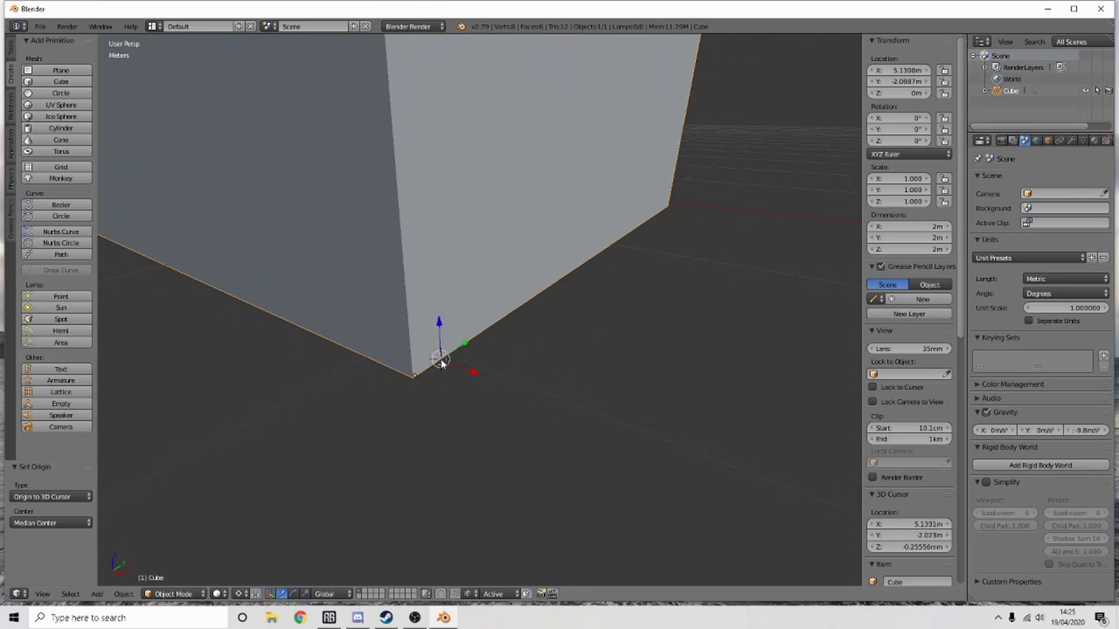
left_click(125, 594)
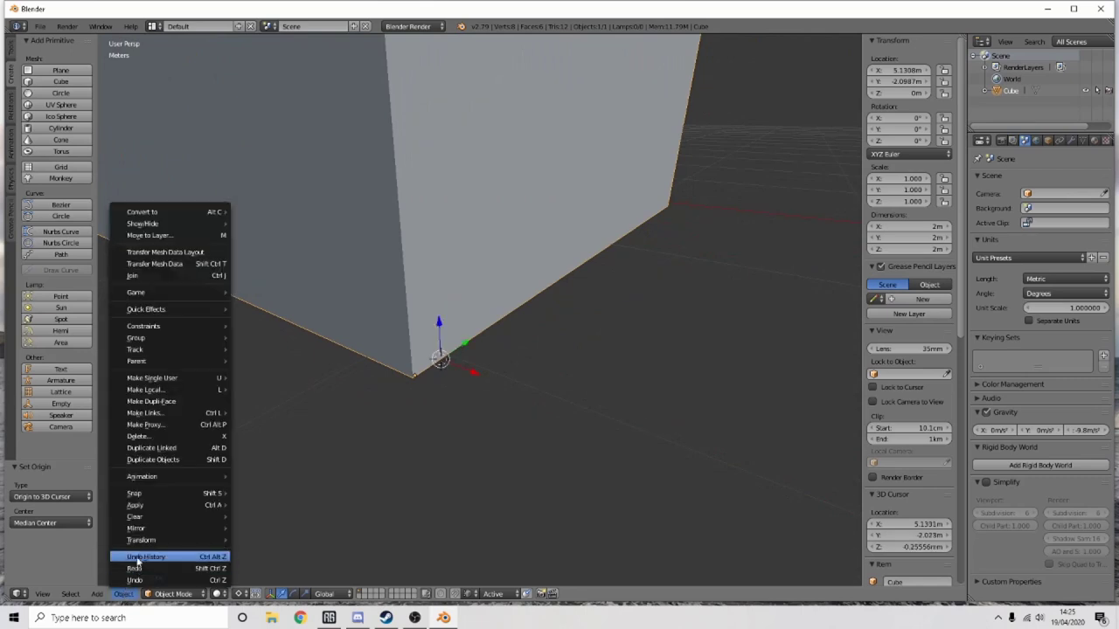
mouse_move(146, 546)
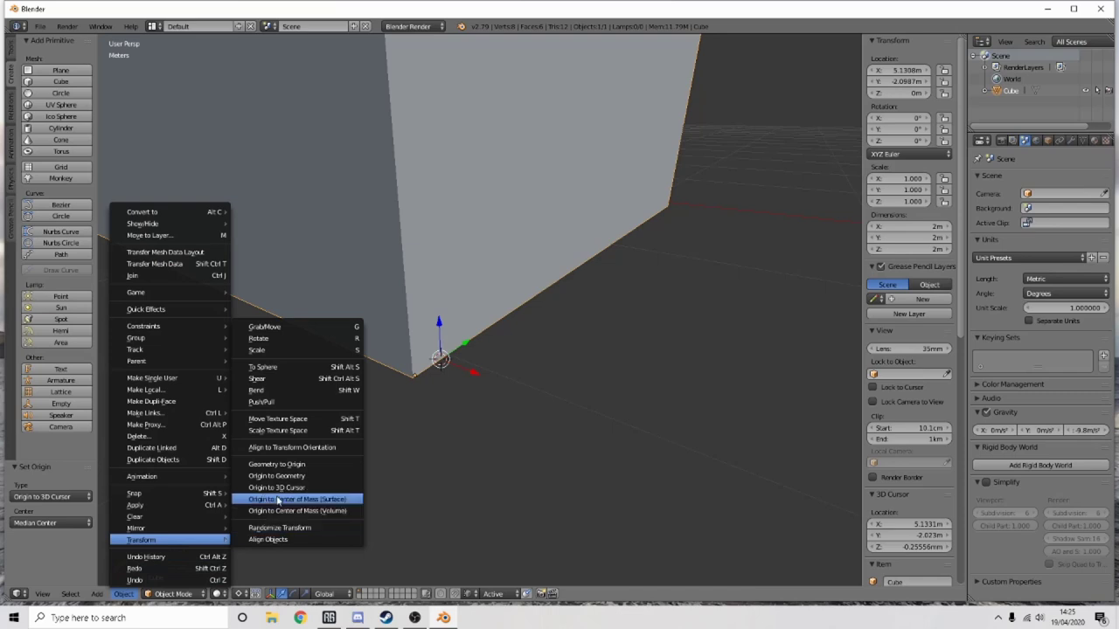
left_click(281, 487)
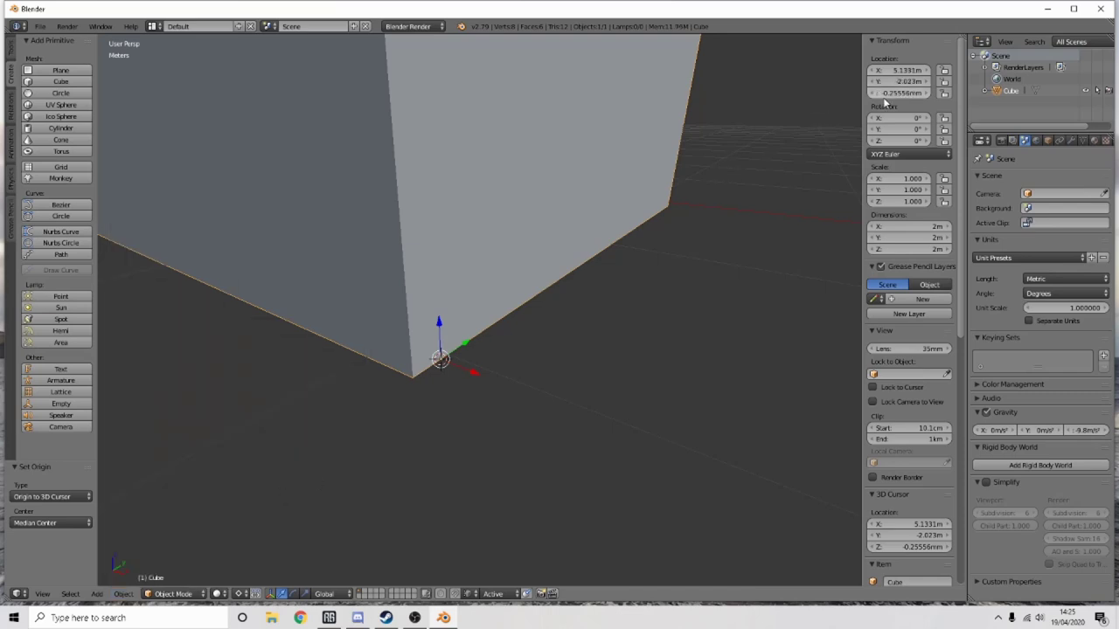
type("0")
key("Return")
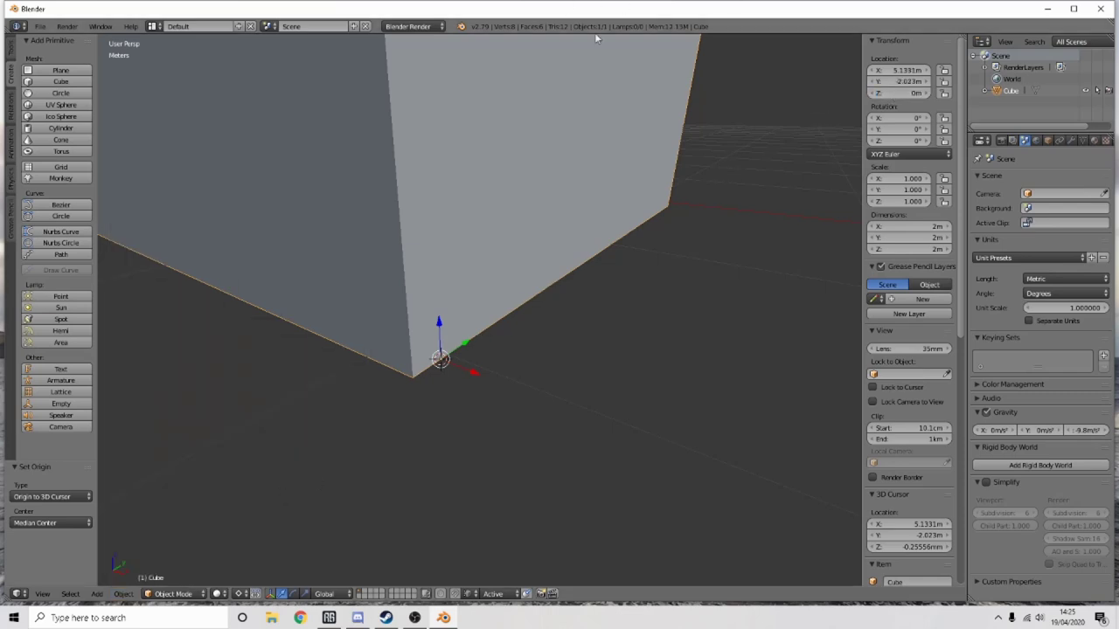
- From a low side view, re-place the cursor at the bottom corner, set origin, and Z 0 m
middle_click_drag(471, 376, 564, 448)
middle_click_drag(465, 354, 474, 407)
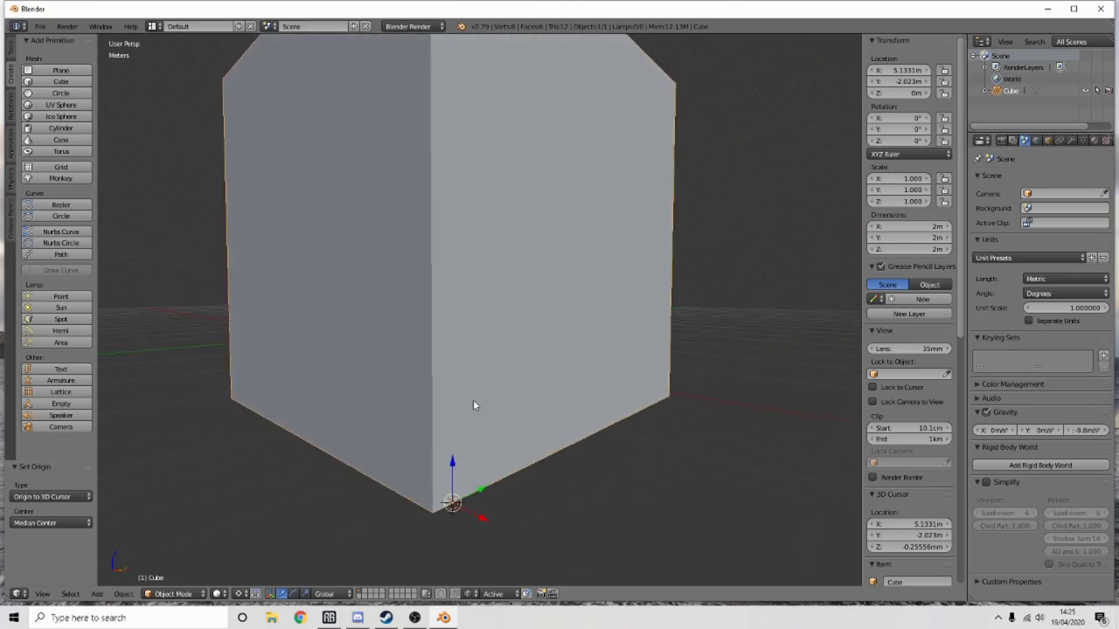
left_click(435, 513)
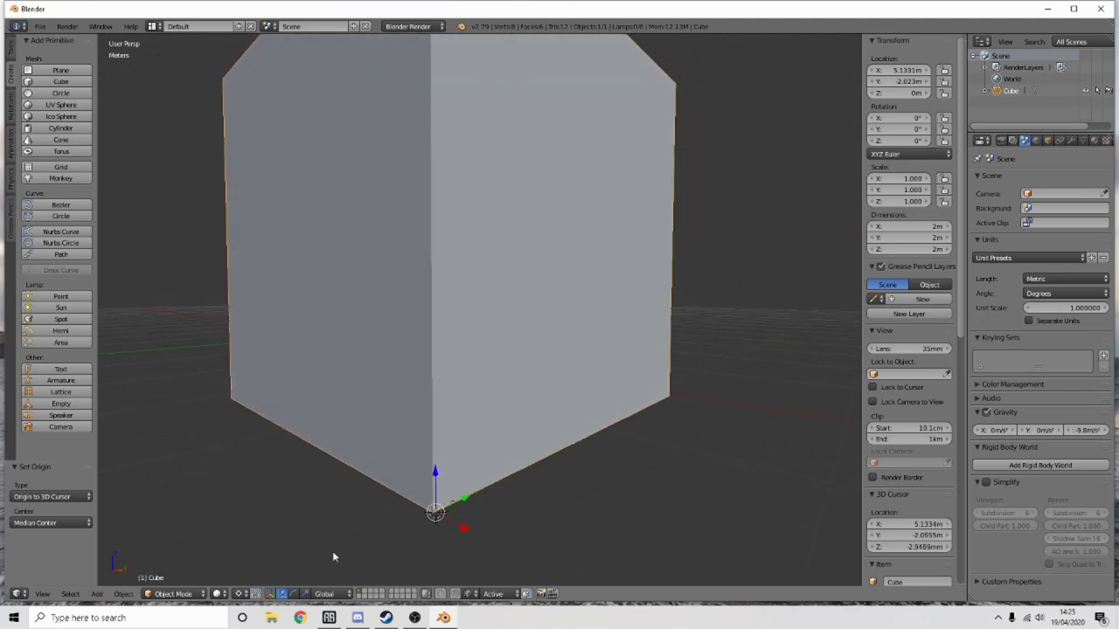
left_click(124, 593)
mouse_move(147, 540)
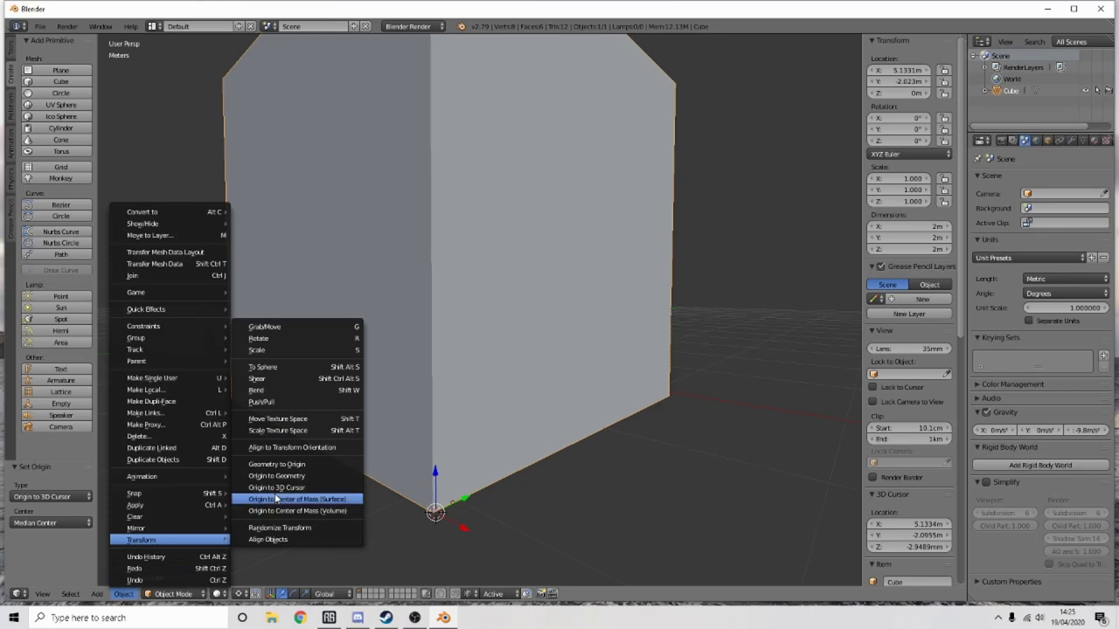
left_click(276, 487)
left_click(900, 92)
type("0")
key("Return")
- Move the origin to a cursor point on the cube's bottom edge and reset Z location to 0 m
middle_click_drag(567, 418, 618, 412)
scroll(619, 411, "up", 4)
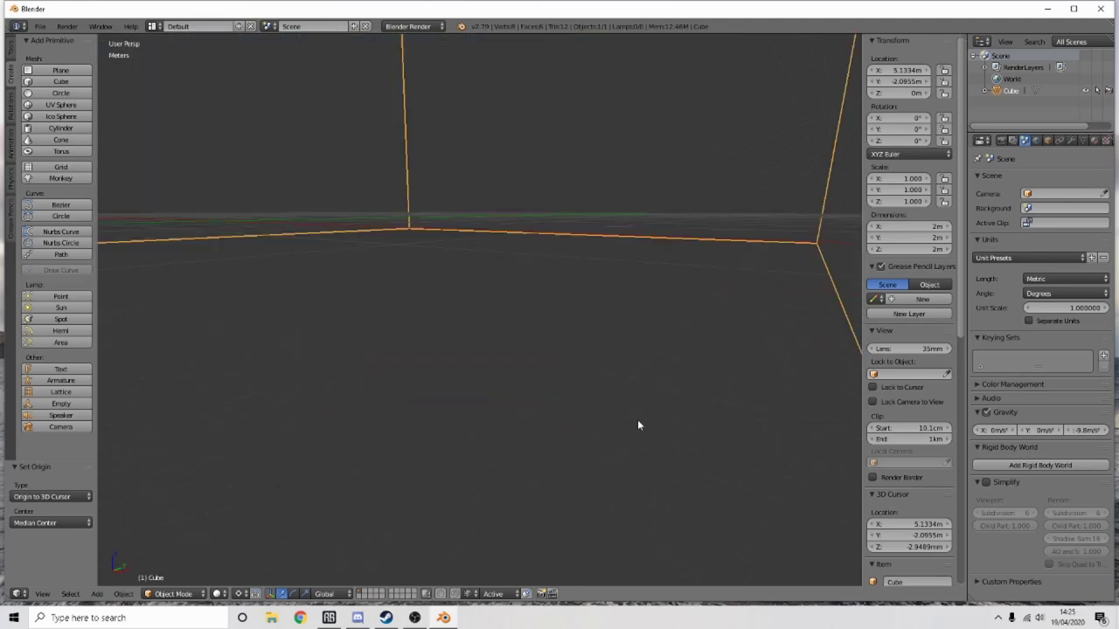
middle_click_drag(763, 404, 497, 403)
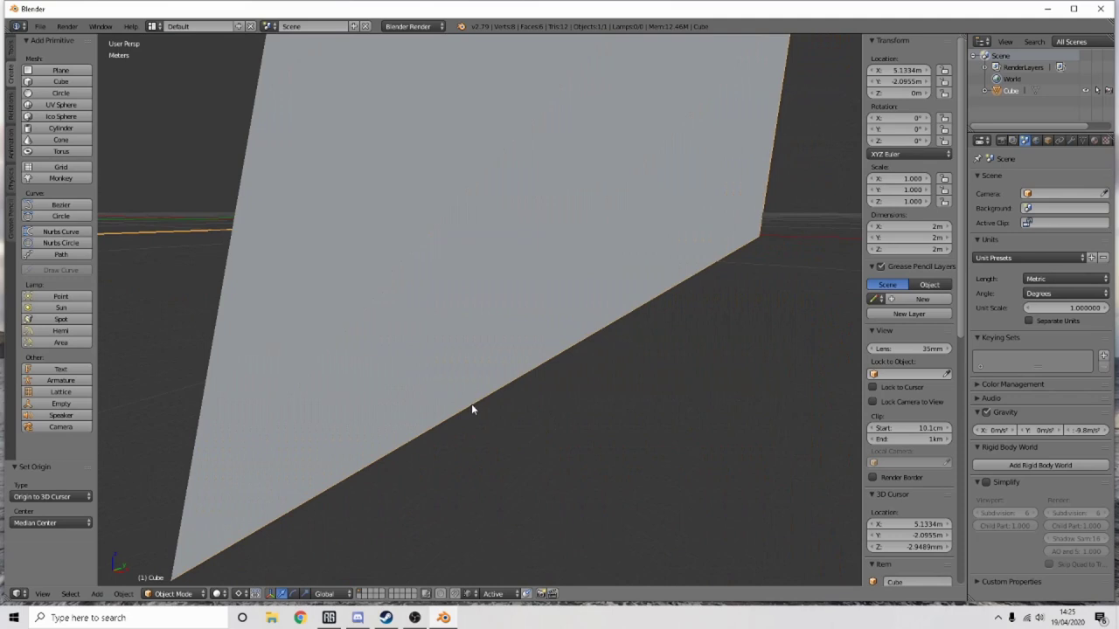
left_click(470, 403)
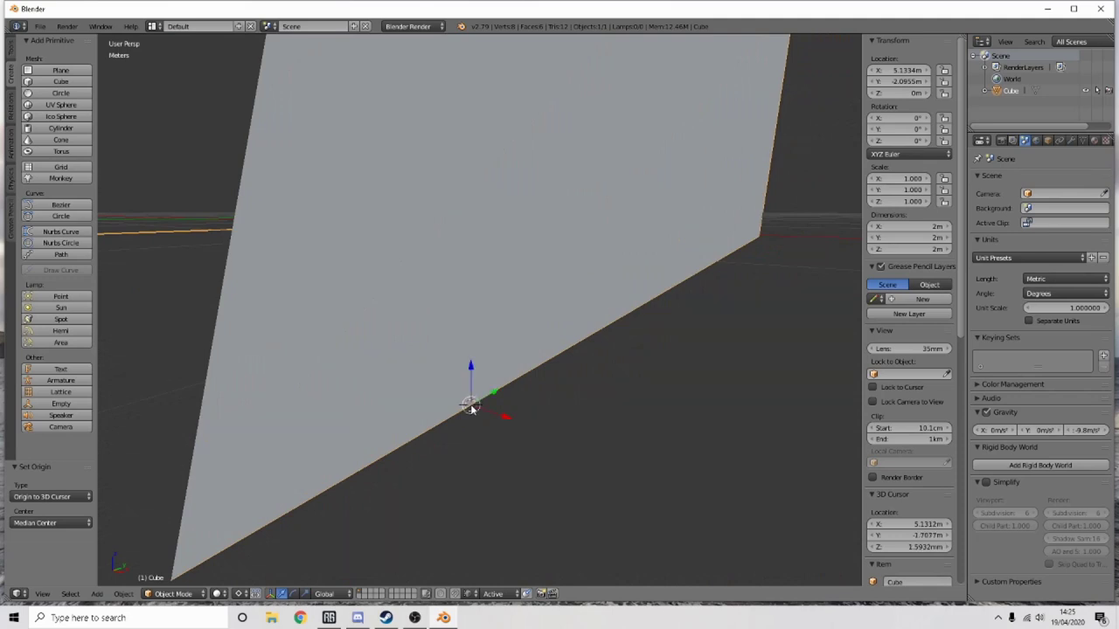
left_click(123, 593)
mouse_move(140, 540)
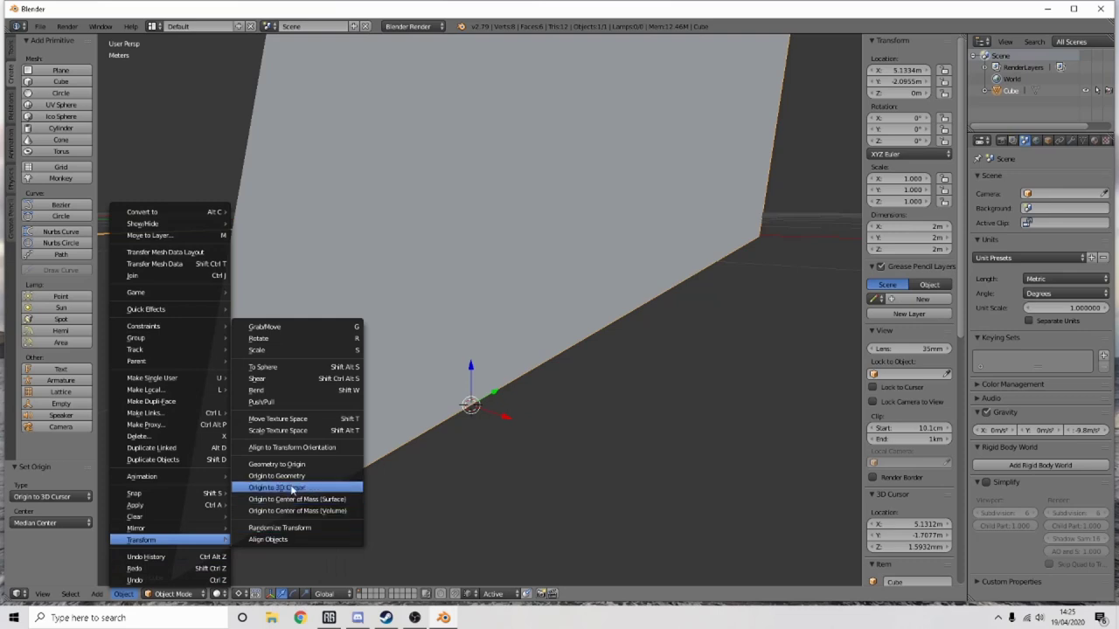
left_click(290, 494)
left_click(907, 92)
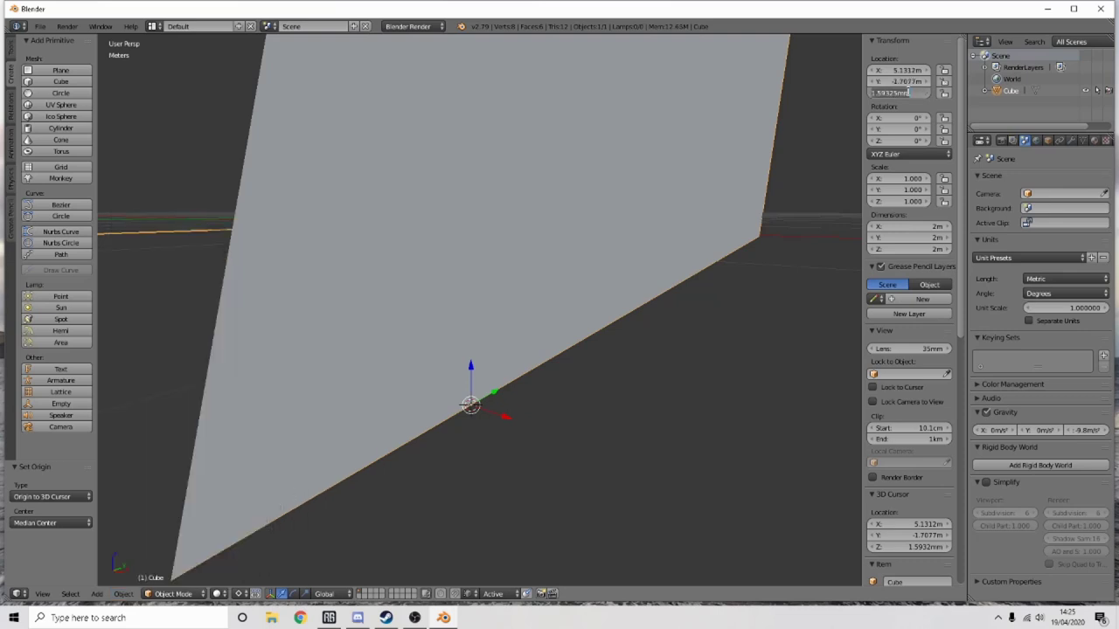
type("0m")
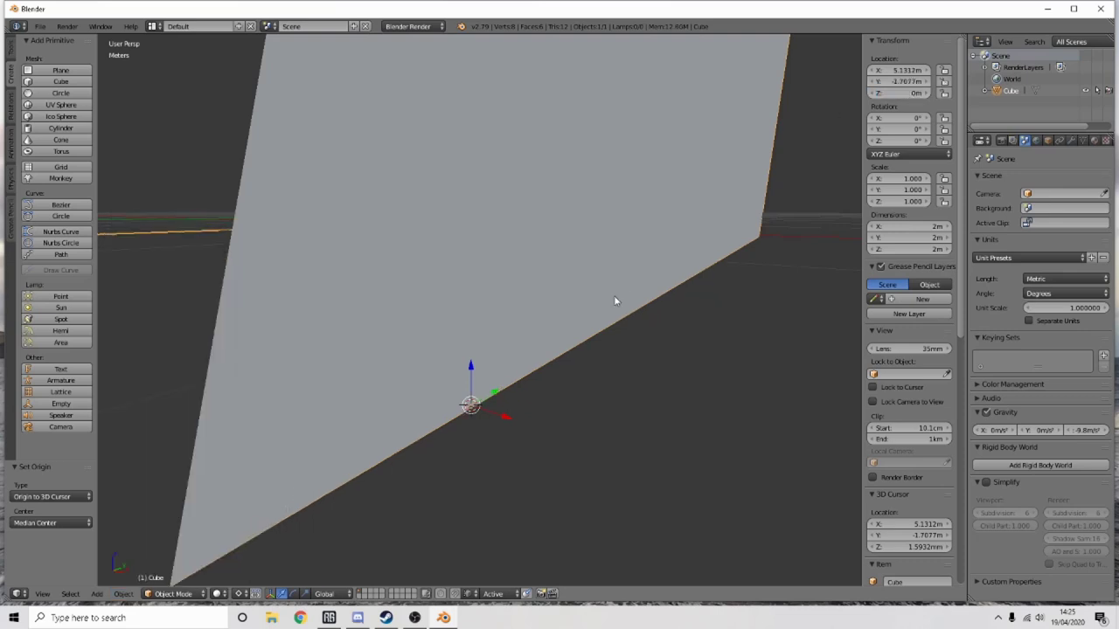
key("Return")
- Move the cube up along global Z so its Z location reads 1.0156 m
middle_click_drag(601, 325, 597, 306)
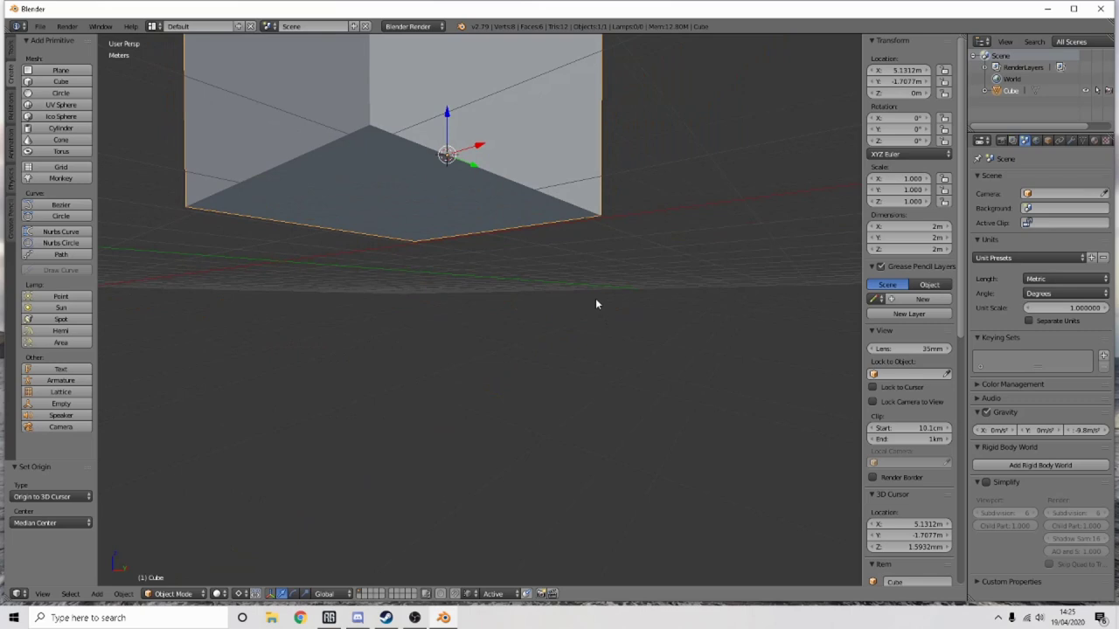
key("g")
key("z")
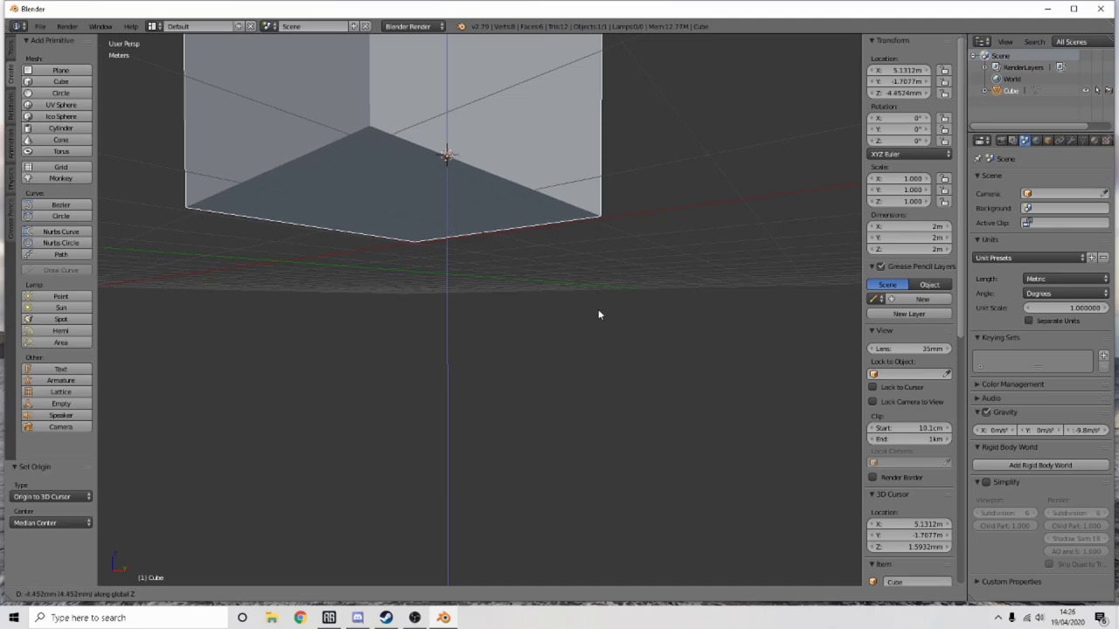
left_click(597, 302)
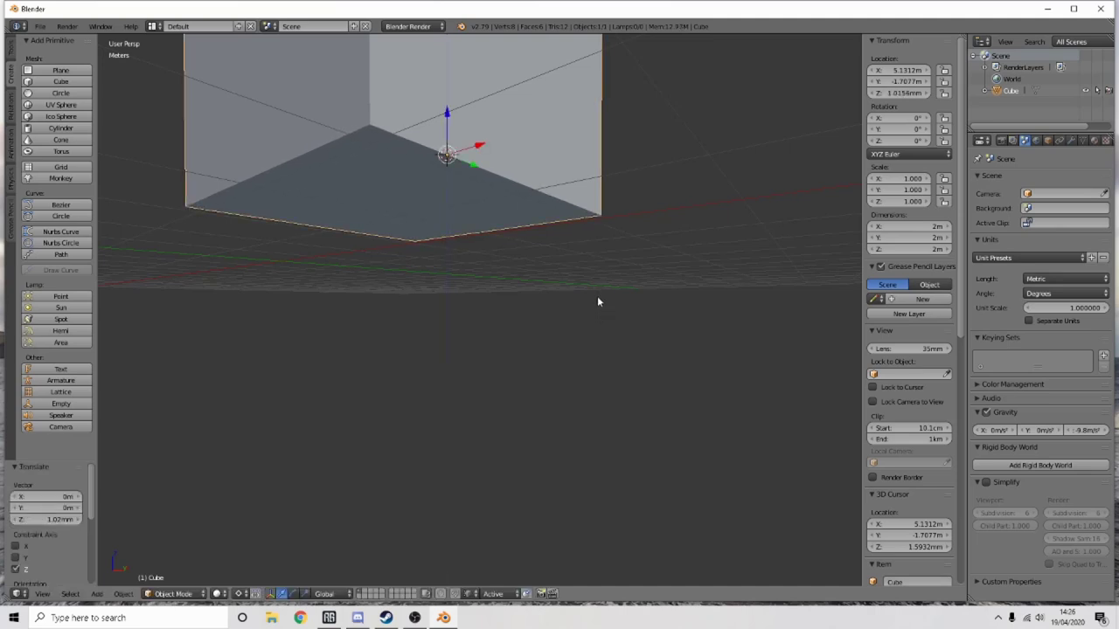
scroll(542, 288, "down", 6)
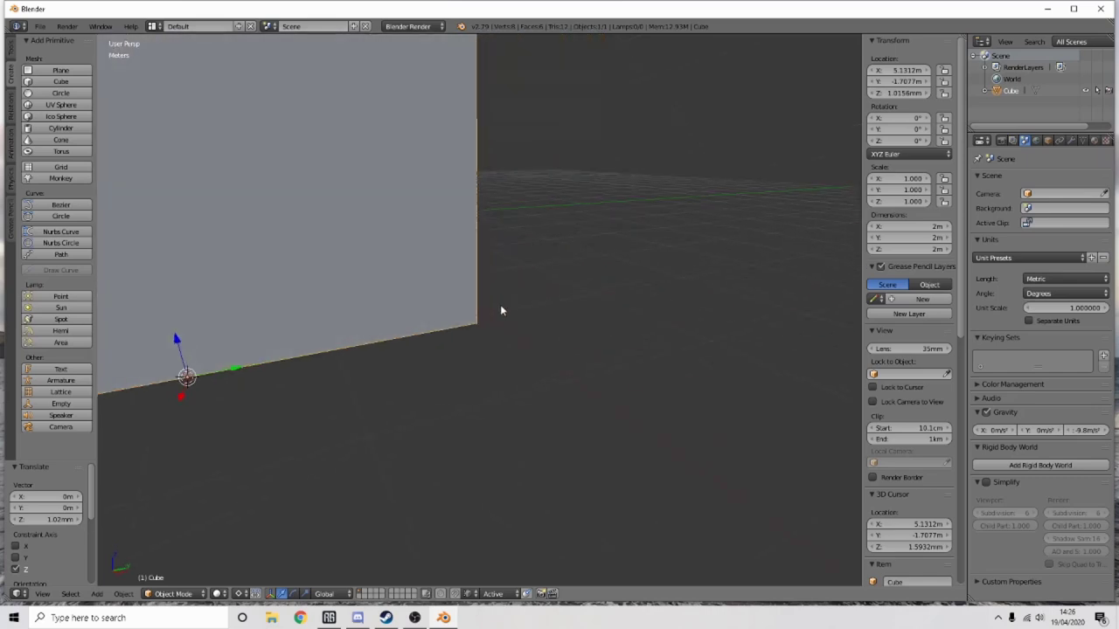